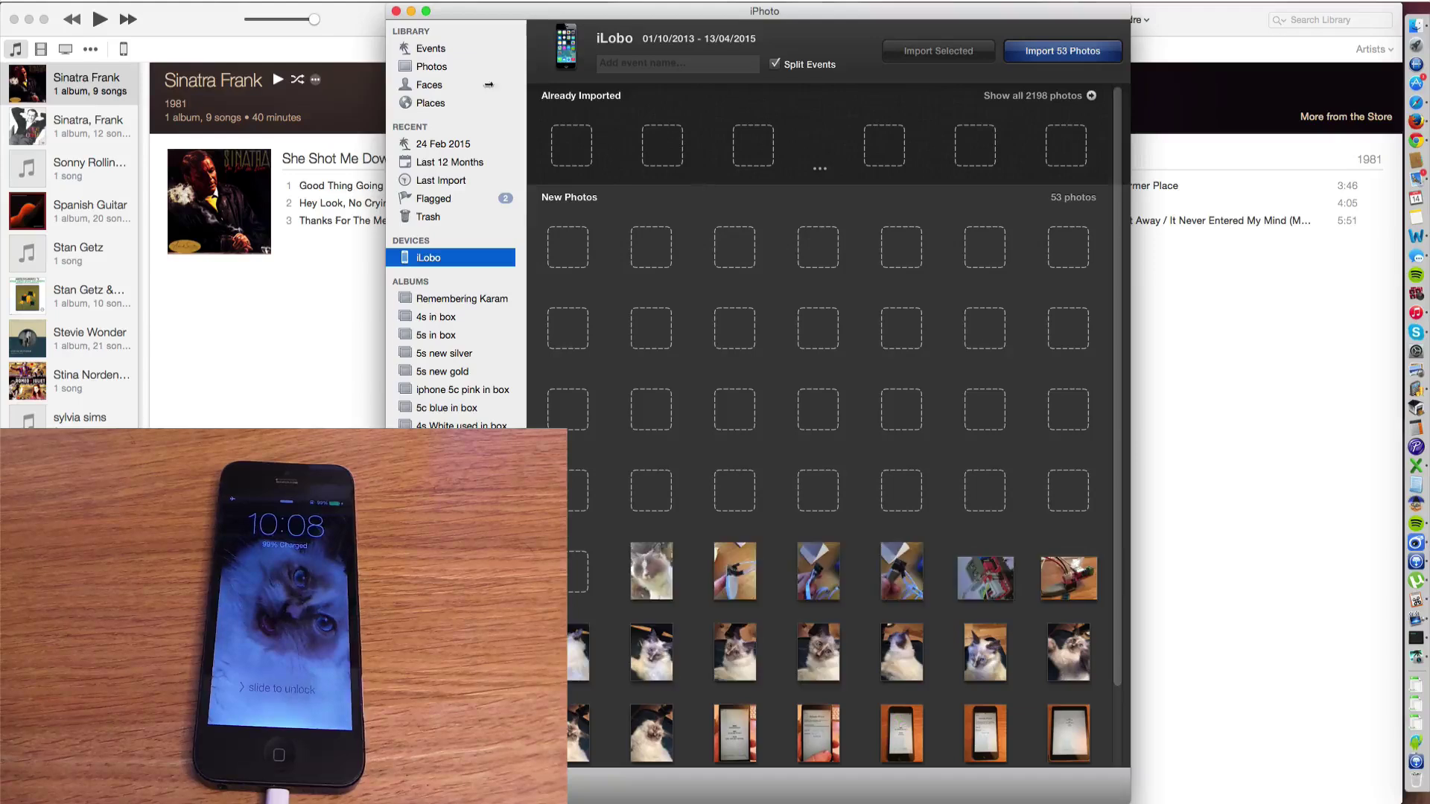
- Close the iPhoto import window and launch RecBoot from the Dock
{"action": "left_click", "coordinate": [397, 11]}
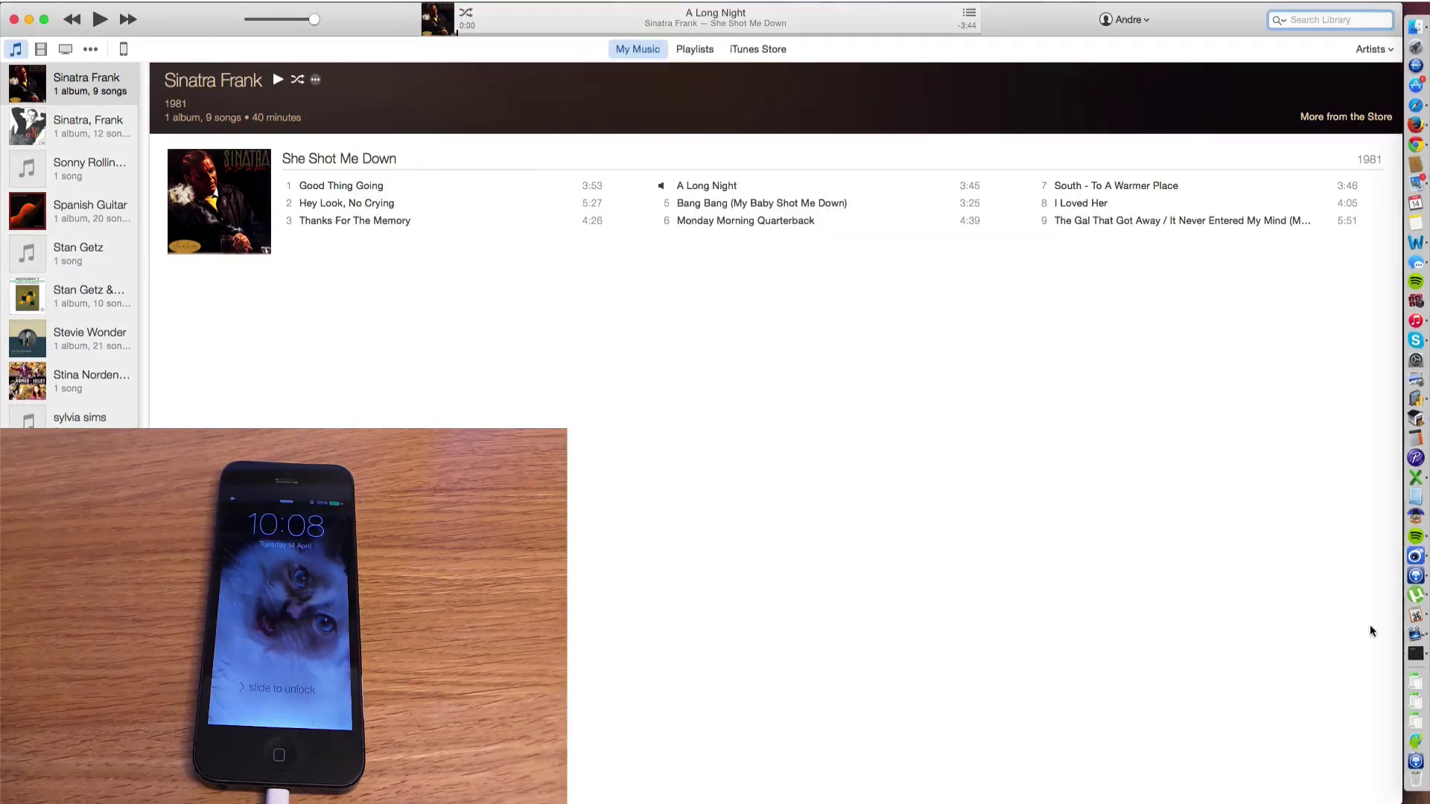
{"action": "left_click", "coordinate": [1410, 556]}
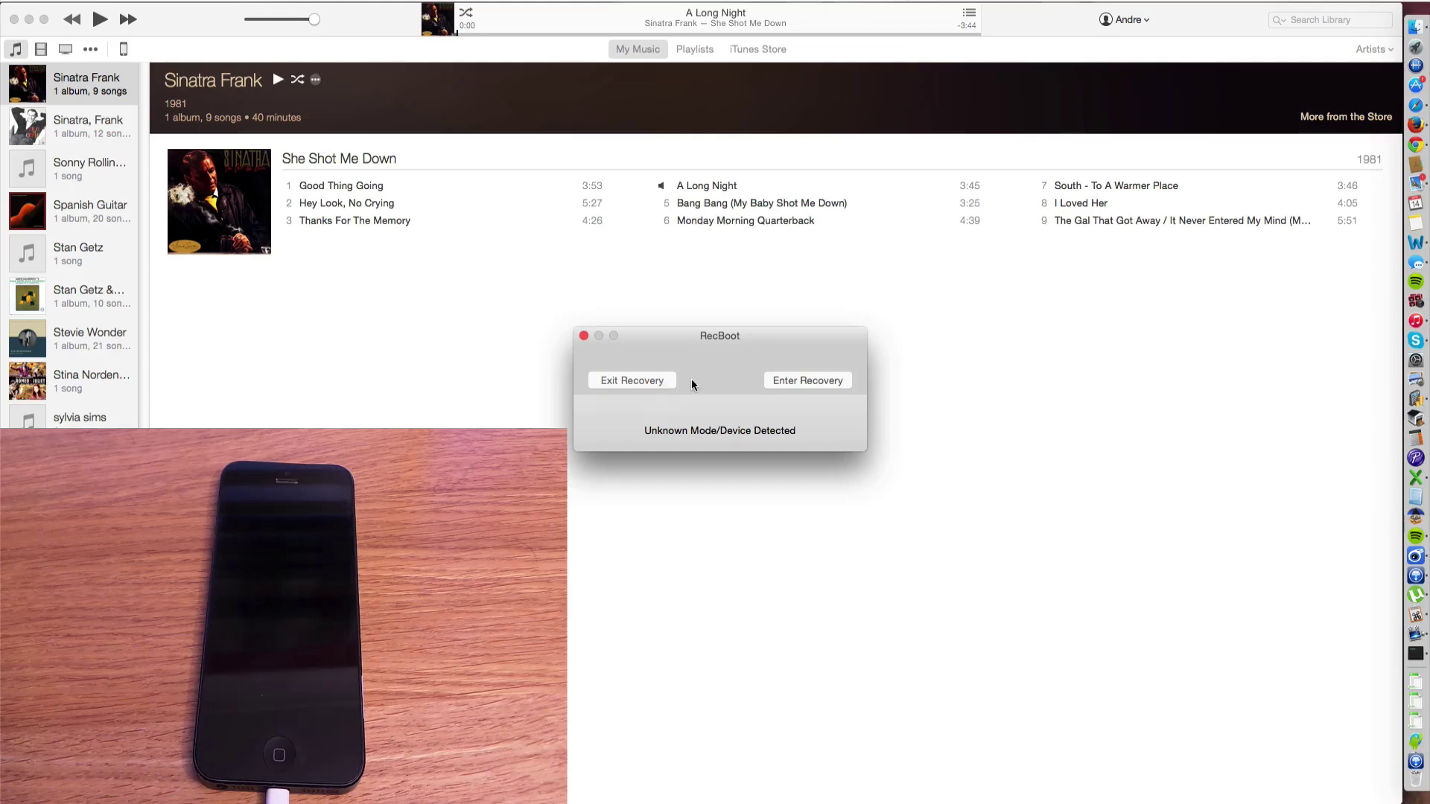
- Use RecBoot's Enter Recovery to put the connected iPhone into recovery mode
{"action": "left_click", "coordinate": [784, 381]}
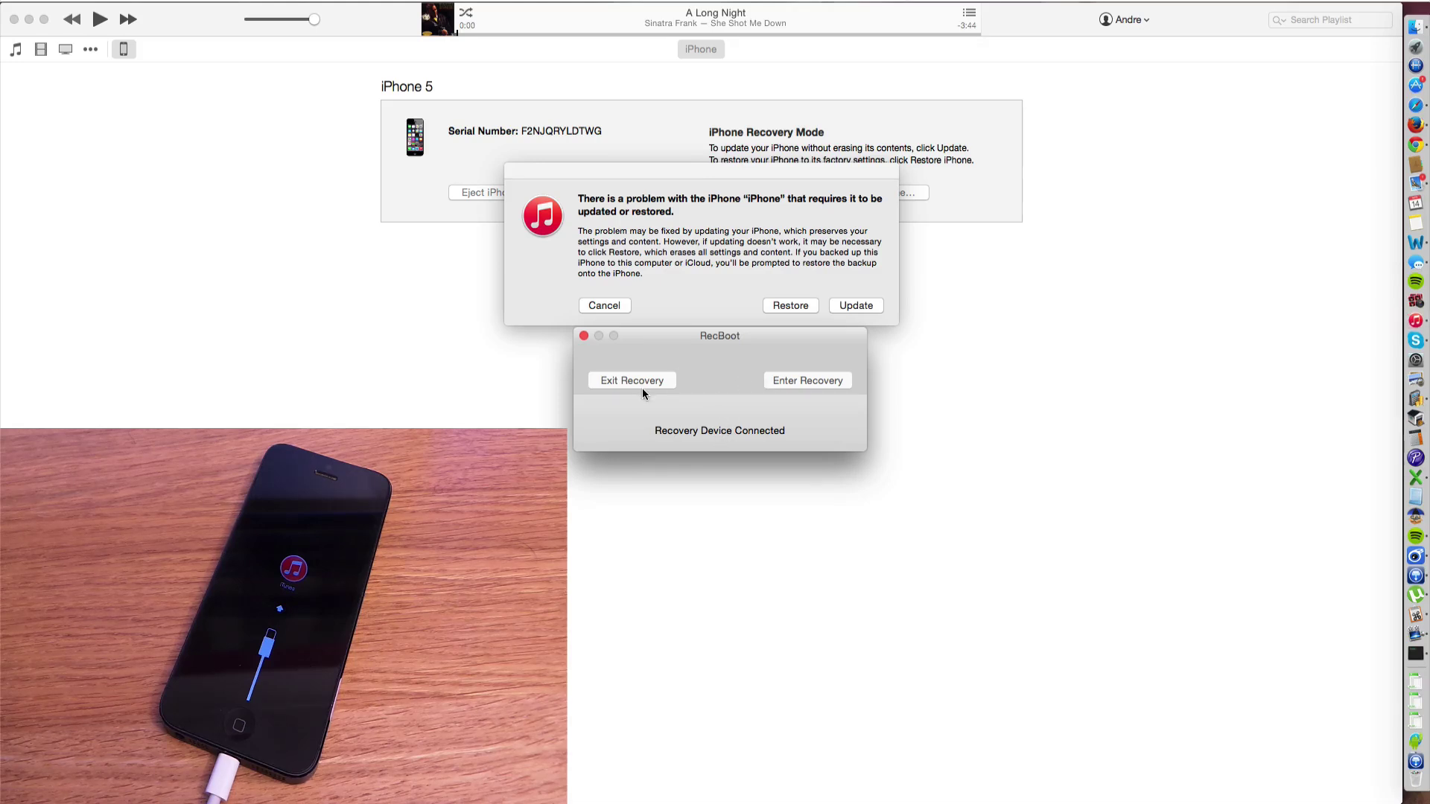
- Close RecBoot and choose Restore in the iTunes update-or-restore dialog
{"action": "left_click", "coordinate": [584, 337]}
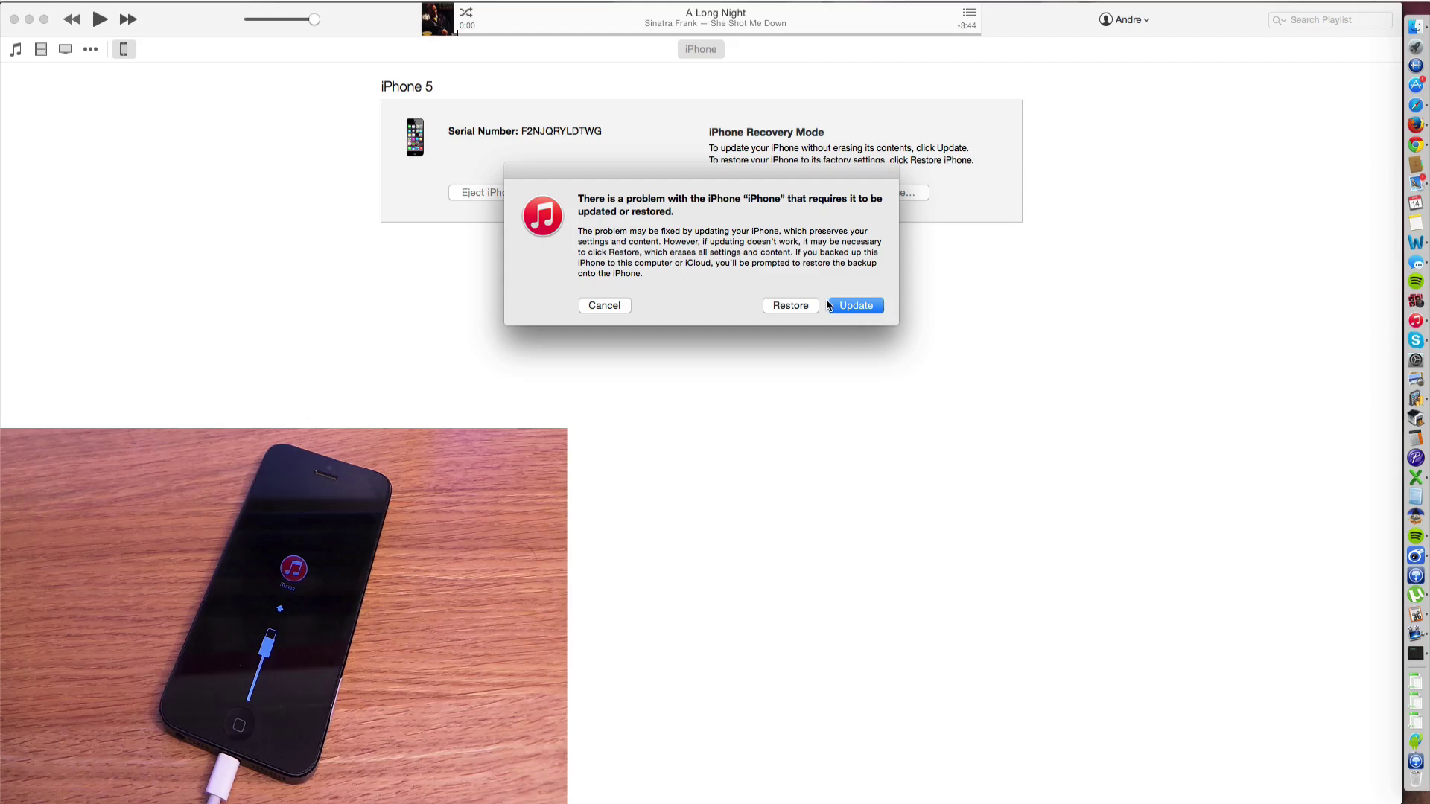
{"action": "left_click", "coordinate": [782, 304]}
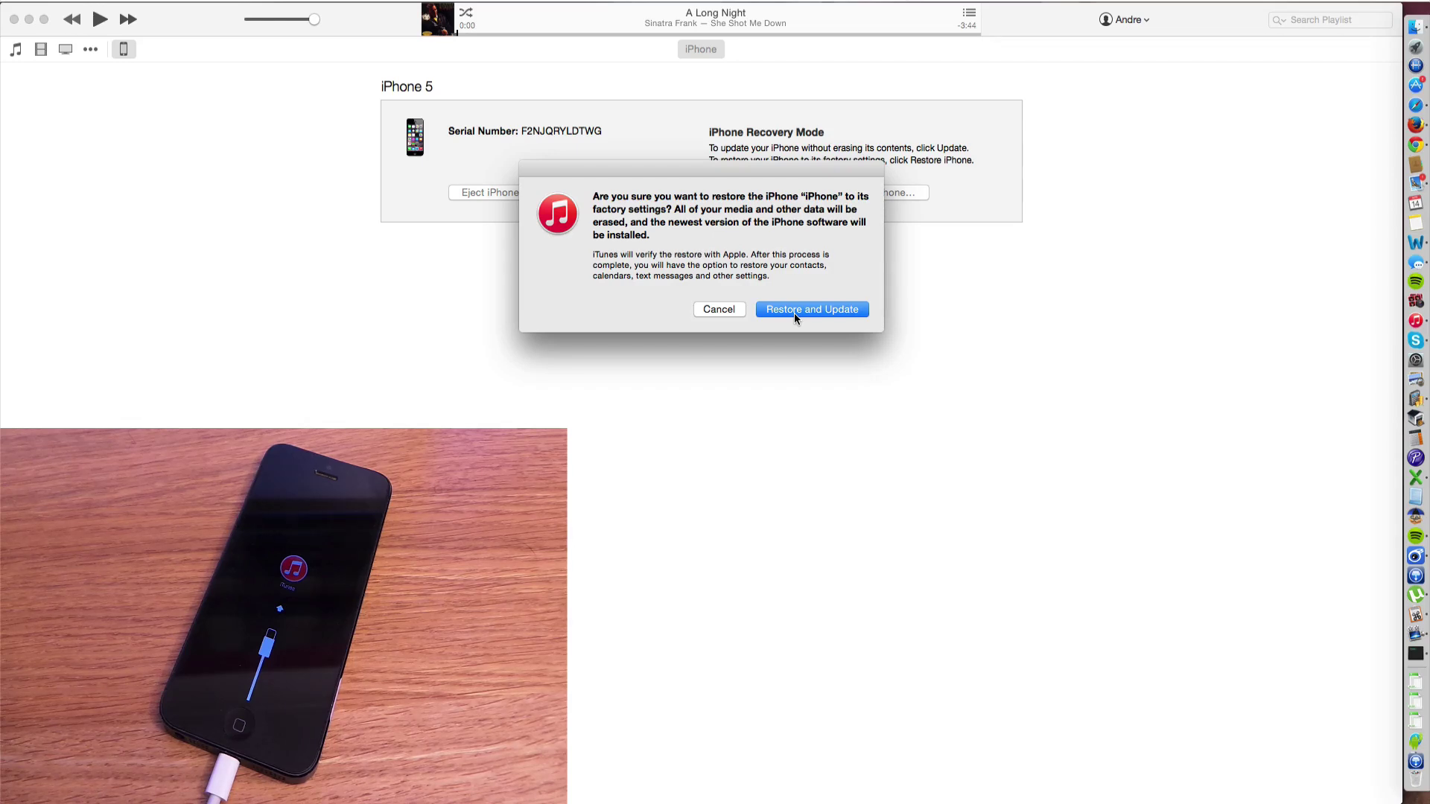
- Confirm Restore and Update to reset the iPhone to factory settings with the newest iOS
{"action": "left_click", "coordinate": [795, 313]}
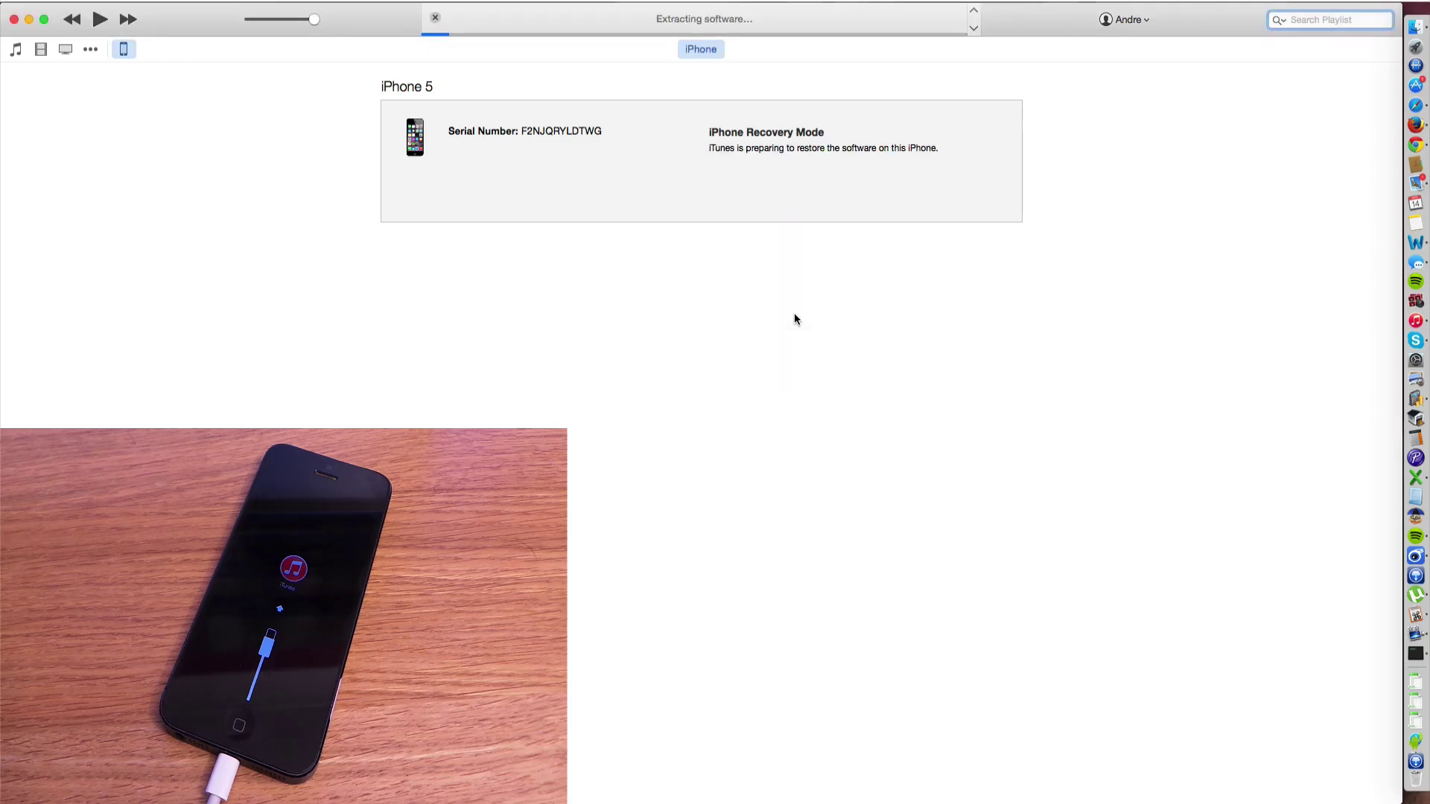